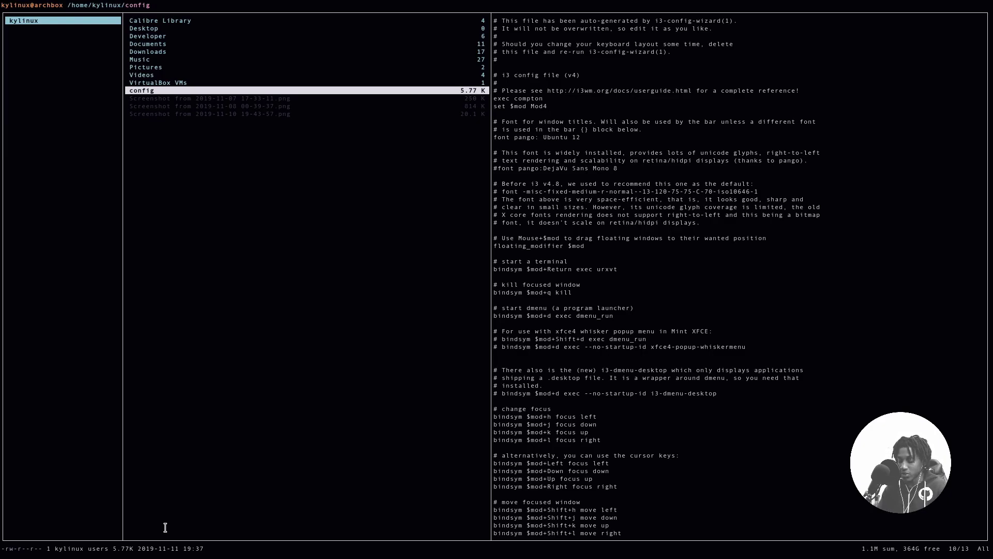
Quit ranger and clear the urxvt screen to an empty shell prompt.
{"action": "key", "text": "q"}
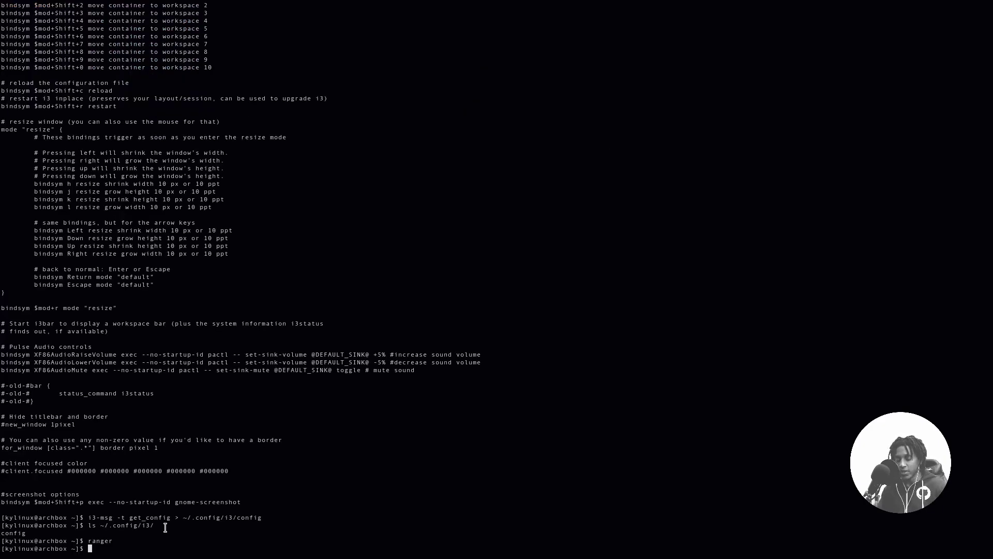
{"action": "type", "text": "clear"}
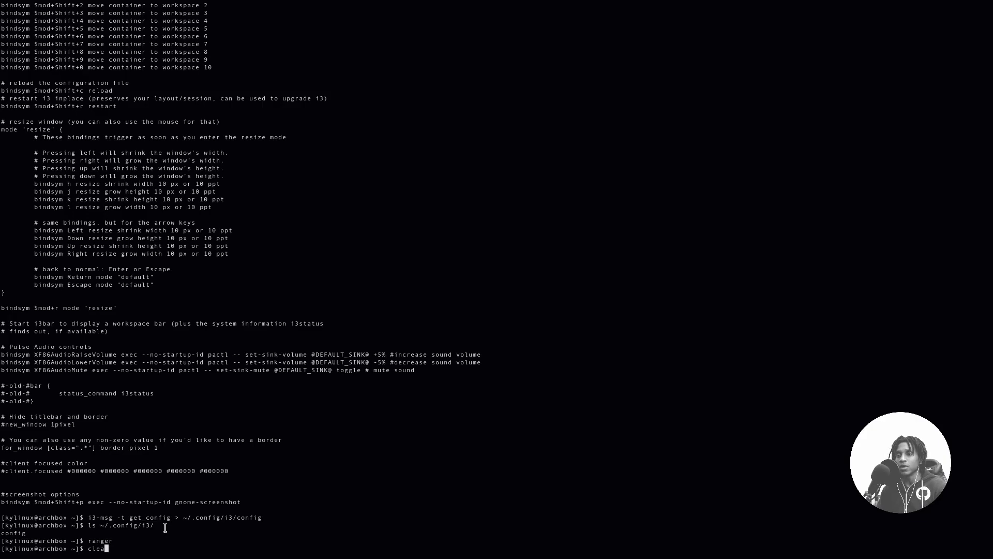
{"action": "key", "text": "Return"}
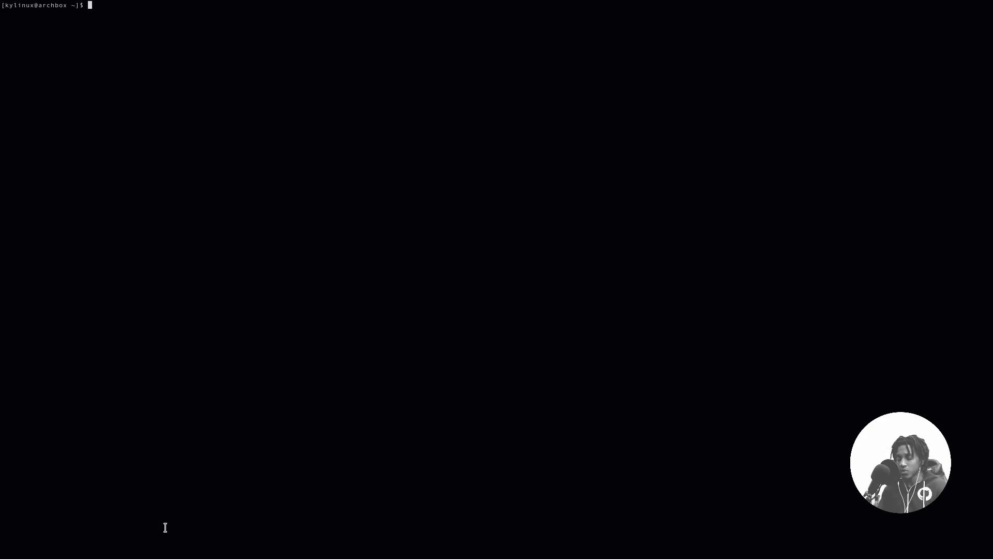
Enter the i3-msg -t get_config query at the prompt, removing a stray 0.
{"action": "type", "text": "i3-msg"}
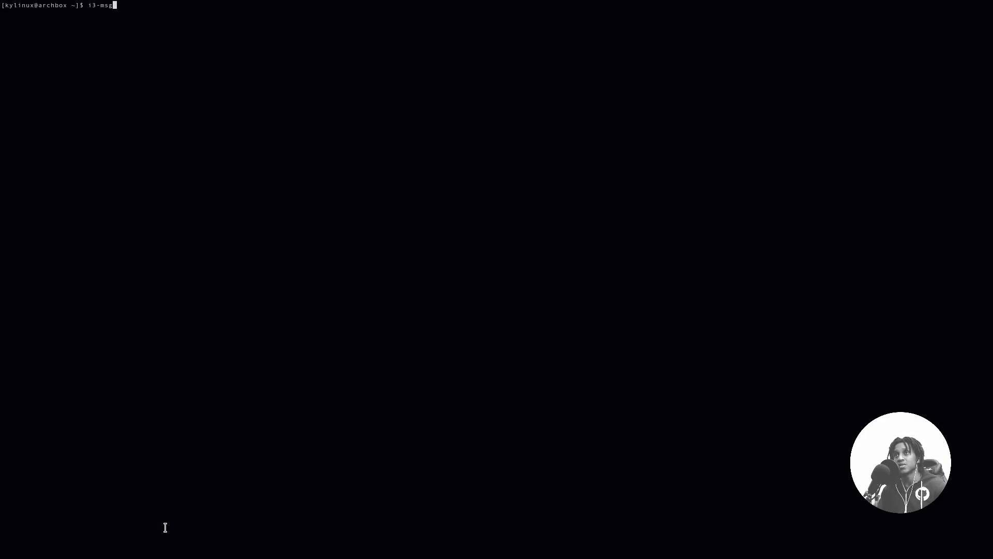
{"action": "type", "text": " 0"}
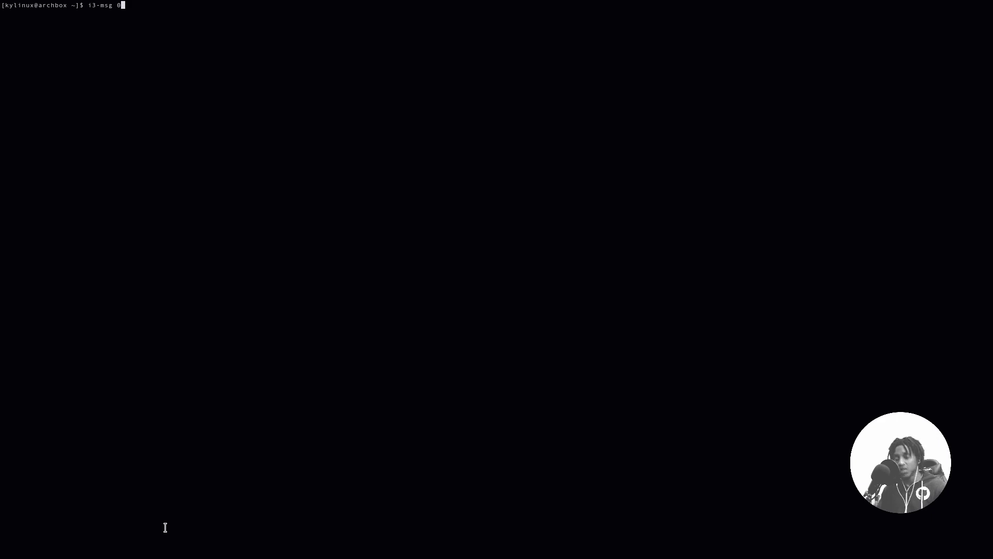
{"action": "key", "text": "BackSpace"}
{"action": "type", "text": "-t"}
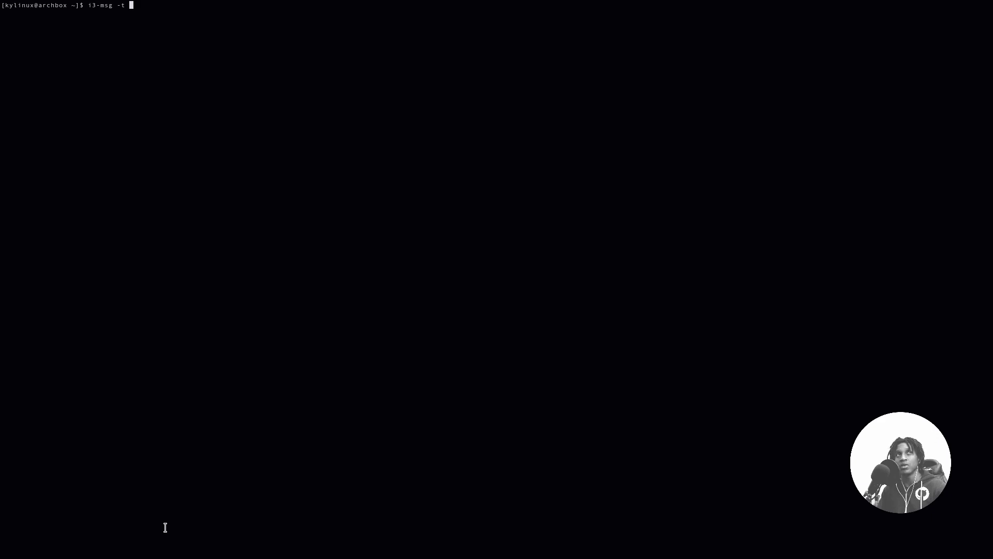
{"action": "type", "text": "get_co"}
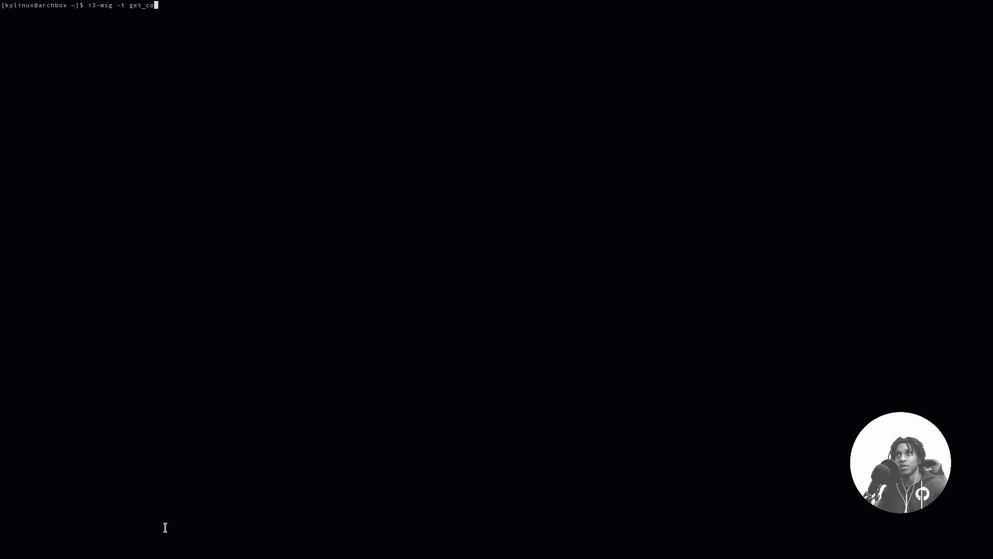
{"action": "type", "text": "nfgg"}
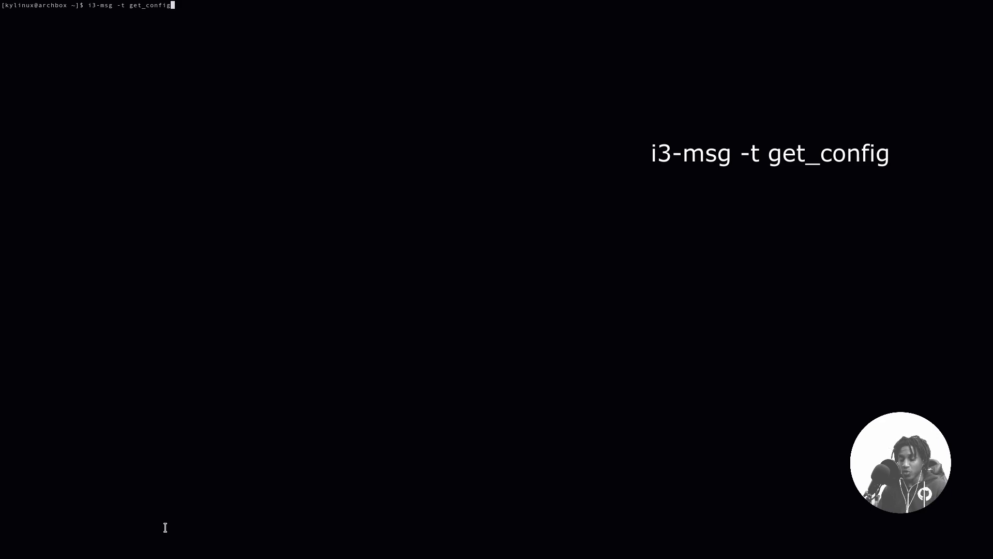
Run the get_config query, then rerun it redirected into ~/.config/i3/config.
{"action": "key", "text": "Return"}
{"action": "key", "text": "Up"}
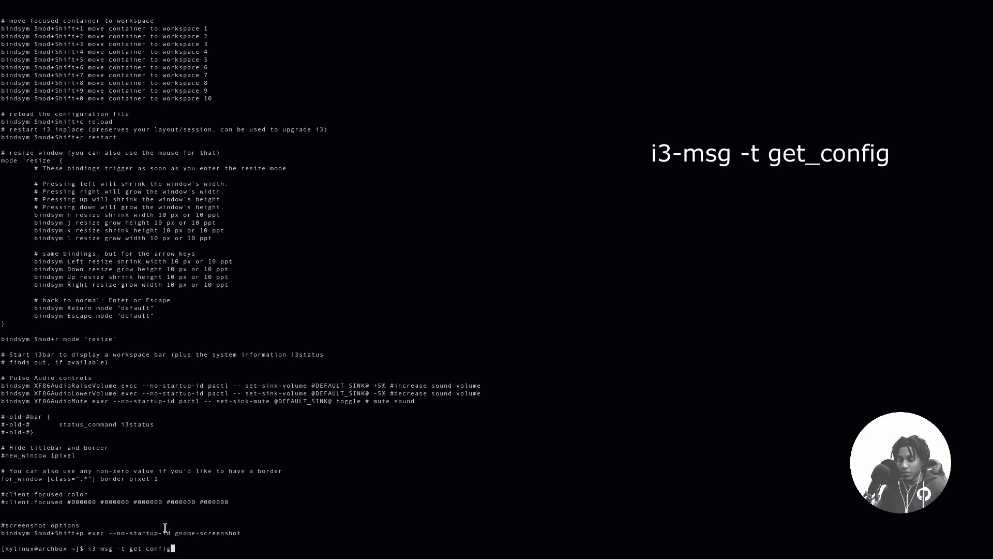
{"action": "type", "text": ">"}
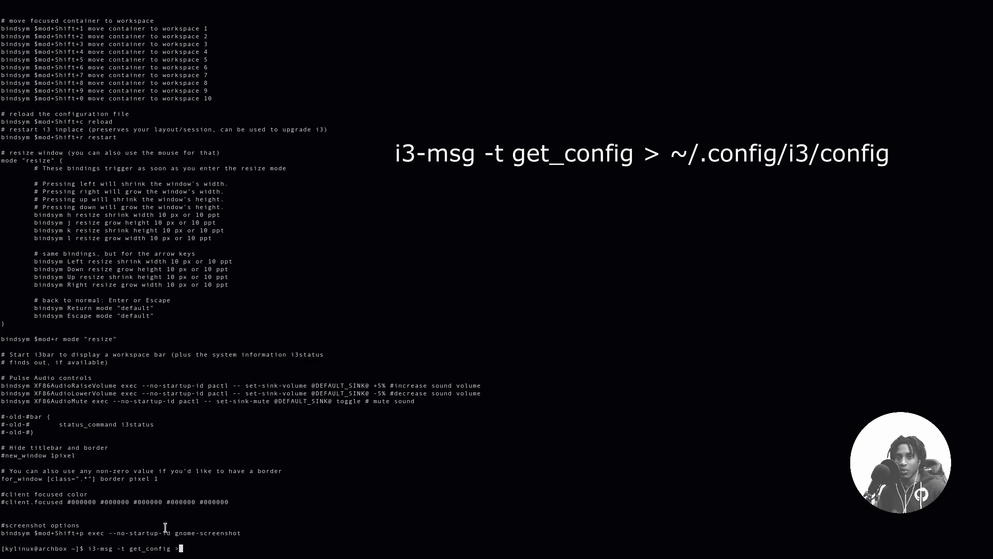
{"action": "type", "text": "~"}
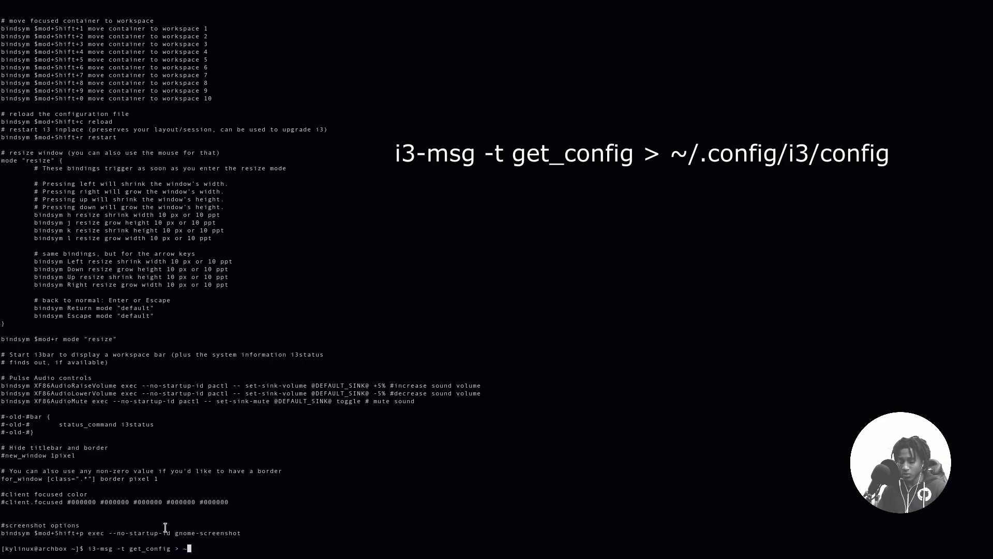
{"action": "type", "text": "/.config/i3/confi"}
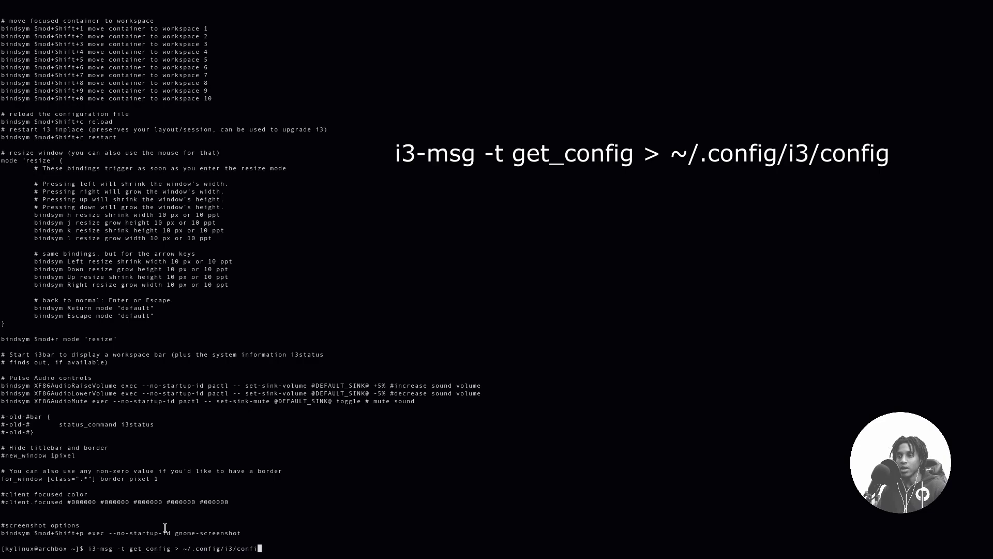
{"action": "type", "text": "g"}
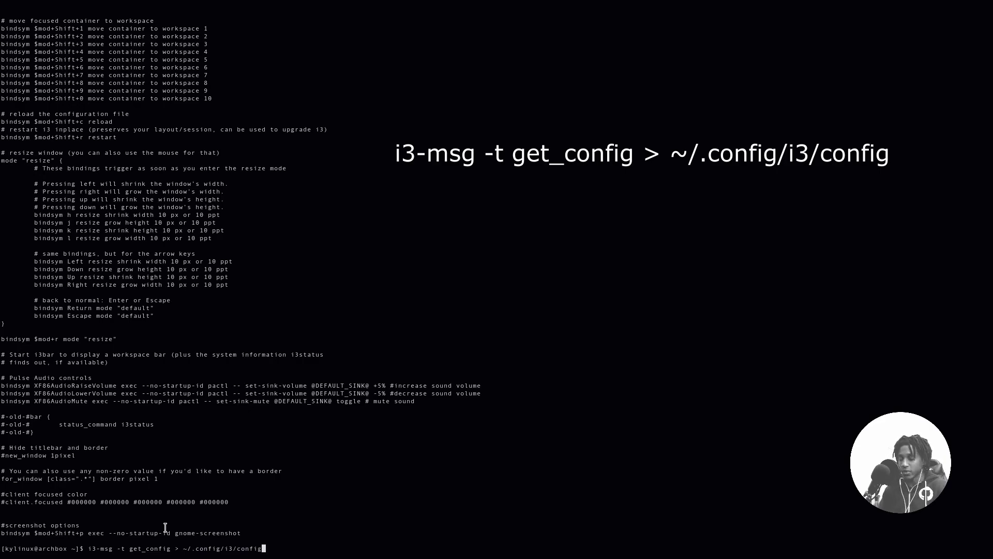
{"action": "key", "text": "Return"}
Reuse the previous save command, stripping it down to the ~/.config/i3/config path.
{"action": "type", "text": "ls"}
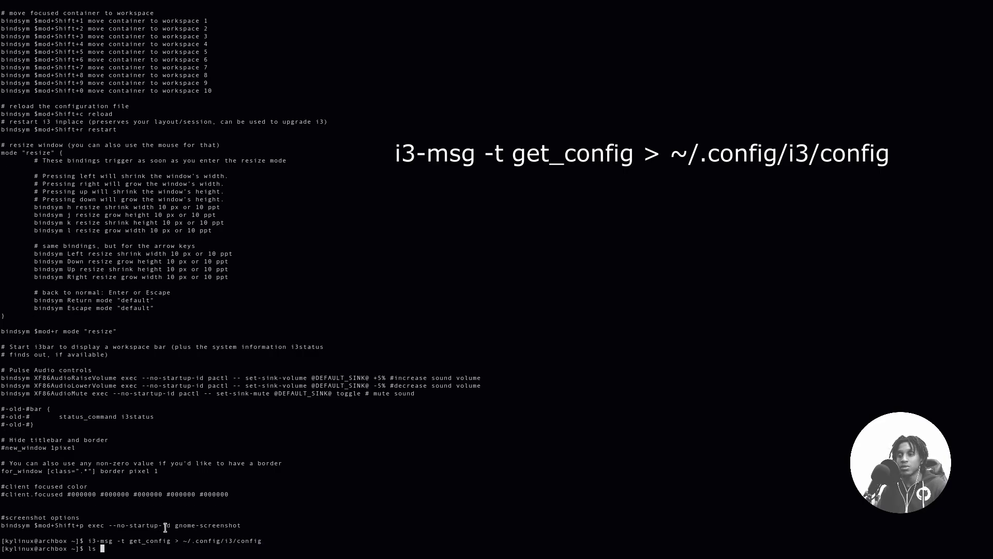
{"action": "key", "text": "Up"}
{"action": "key", "text": "Left"}
{"action": "key", "text": "Left"}
{"action": "key", "text": "Left"}
{"action": "key", "text": "Left"}
{"action": "key", "text": "Left"}
{"action": "key", "text": "Left"}
{"action": "key", "text": "Left"}
{"action": "key", "text": "Left"}
{"action": "key", "text": "Left"}
{"action": "key", "text": "Left"}
{"action": "key", "text": "Left"}
{"action": "key", "text": "Left"}
{"action": "key", "text": "Left"}
{"action": "key", "text": "Left"}
{"action": "key", "text": "Left"}
{"action": "key", "text": "Left"}
{"action": "key", "text": "Left"}
{"action": "key", "text": "Left"}
{"action": "key", "text": "Left"}
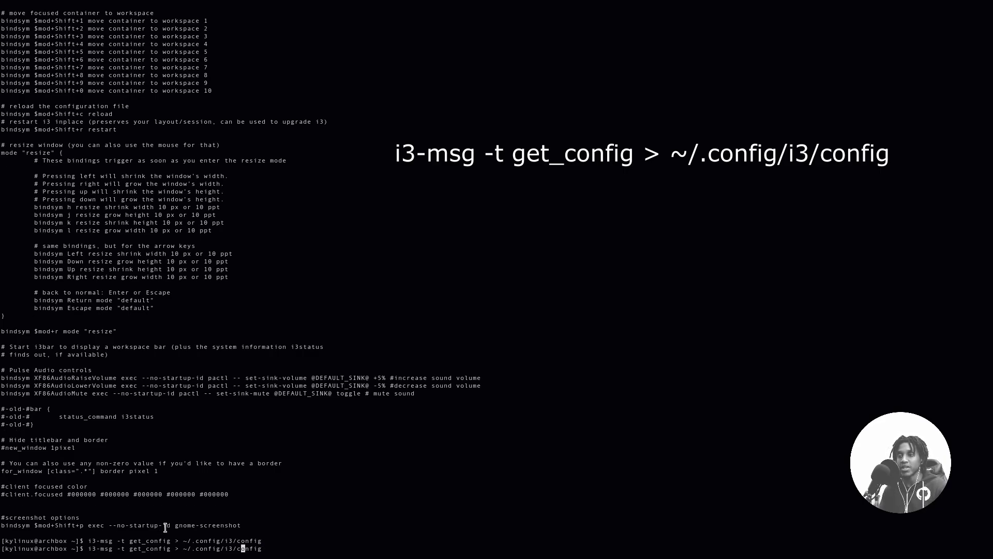
{"action": "key", "text": "BackSpace"}
{"action": "key", "text": "BackSpace"}
{"action": "key", "text": "BackSpace"}
{"action": "key", "text": "BackSpace"}
{"action": "key", "text": "BackSpace"}
{"action": "key", "text": "BackSpace"}
{"action": "key", "text": "BackSpace"}
{"action": "key", "text": "BackSpace"}
{"action": "key", "text": "BackSpace"}
{"action": "key", "text": "BackSpace"}
{"action": "key", "text": "BackSpace"}
{"action": "key", "text": "BackSpace"}
{"action": "key", "text": "BackSpace"}
{"action": "key", "text": "BackSpace"}
{"action": "key", "text": "BackSpace"}
{"action": "key", "text": "BackSpace"}
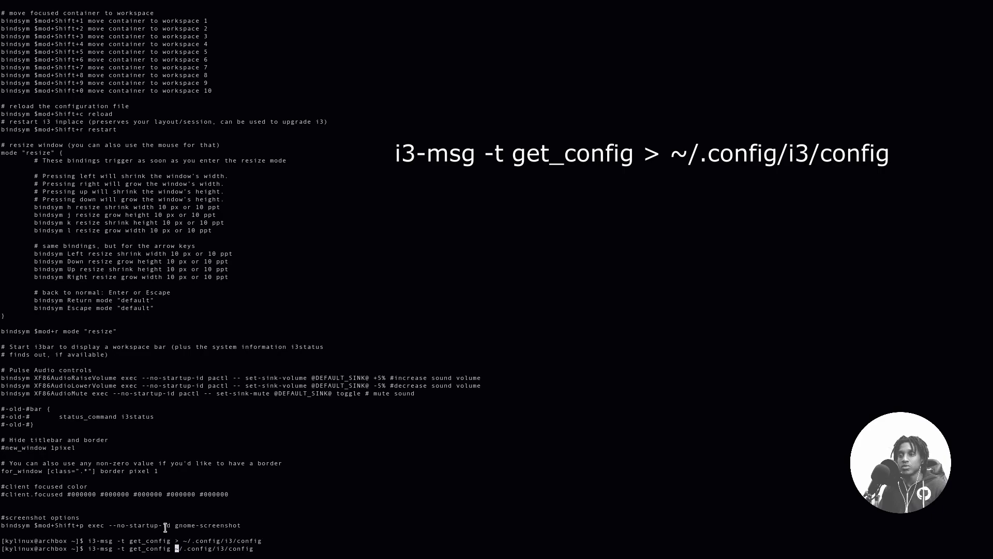
{"action": "key", "text": "BackSpace"}
{"action": "key", "text": "BackSpace"}
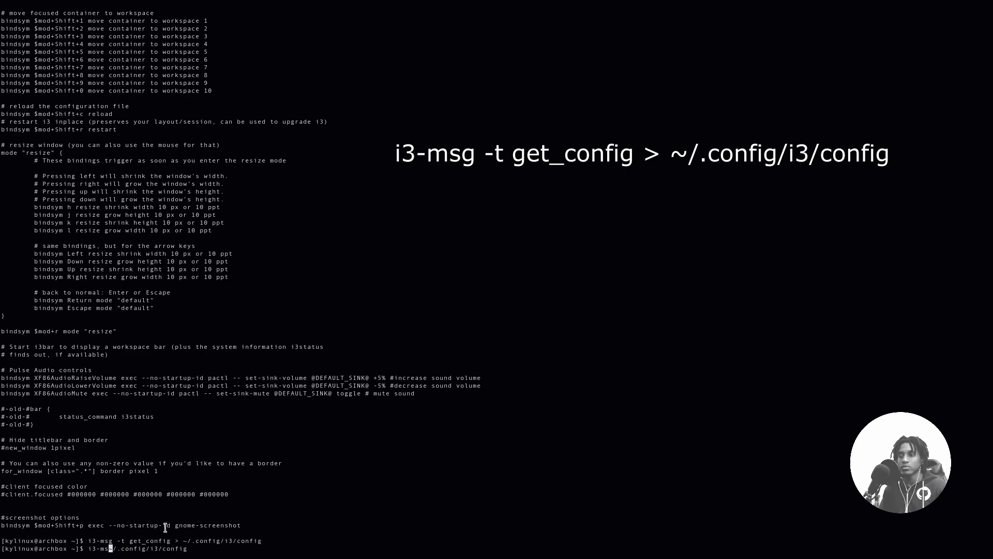
{"action": "key", "text": "BackSpace"}
{"action": "key", "text": "BackSpace"}
{"action": "key", "text": "BackSpace"}
{"action": "key", "text": "BackSpace"}
{"action": "key", "text": "BackSpace"}
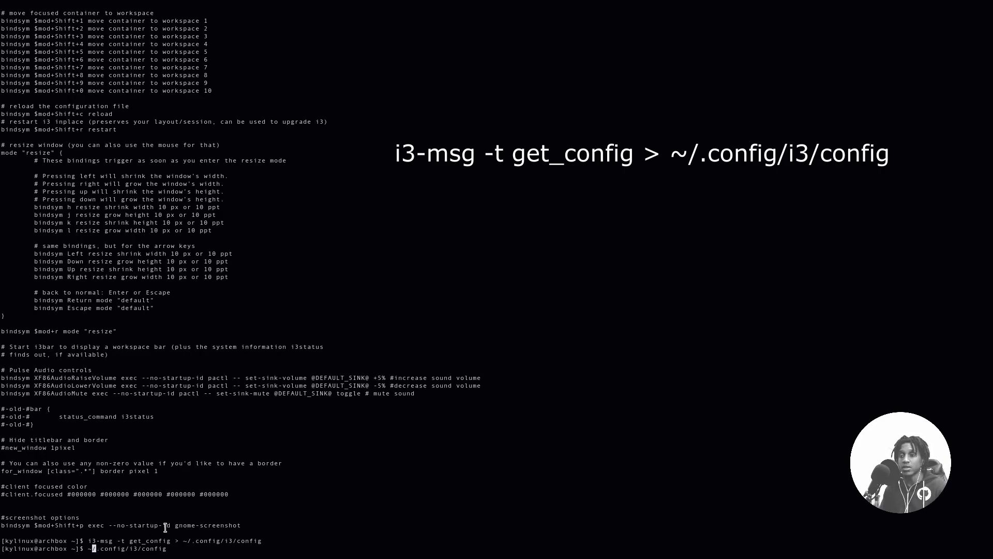
Trim the path to ~/.config/i3/ and list that folder with ls.
{"action": "key", "text": "Right"}
{"action": "key", "text": "Right"}
{"action": "key", "text": "Right"}
{"action": "key", "text": "Right"}
{"action": "key", "text": "Right"}
{"action": "key", "text": "Right"}
{"action": "key", "text": "Right"}
{"action": "key", "text": "Right"}
{"action": "key", "text": "Right"}
{"action": "key", "text": "Right"}
{"action": "key", "text": "Right"}
{"action": "key", "text": "Right"}
{"action": "key", "text": "Right"}
{"action": "key", "text": "Right"}
{"action": "key", "text": "Right"}
{"action": "key", "text": "Right"}
{"action": "key", "text": "Right"}
{"action": "key", "text": "Right"}
{"action": "key", "text": "BackSpace"}
{"action": "key", "text": "BackSpace"}
{"action": "key", "text": "BackSpace"}
{"action": "key", "text": "BackSpace"}
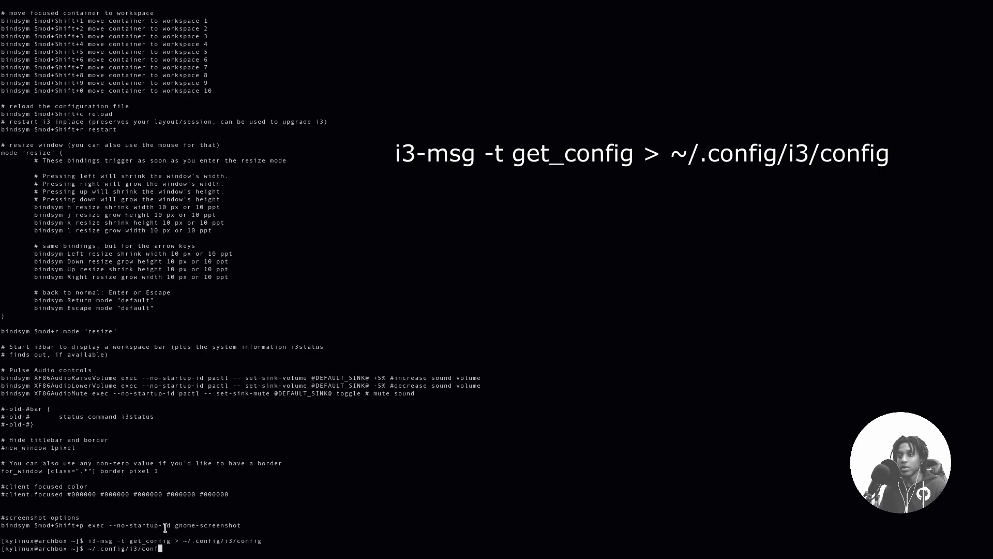
{"action": "key", "text": "BackSpace"}
{"action": "key", "text": "BackSpace"}
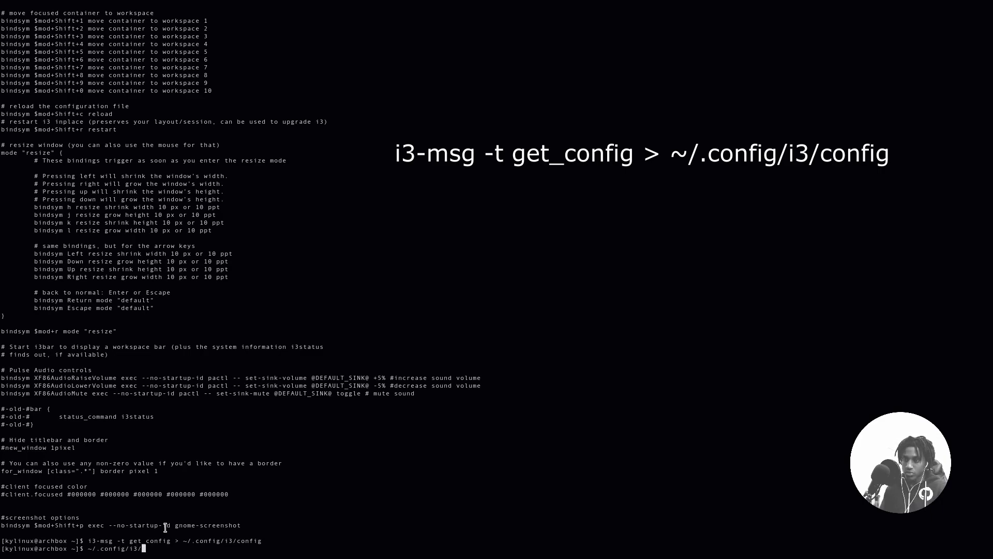
{"action": "key", "text": "Home"}
{"action": "type", "text": "ls"}
{"action": "key", "text": "Return"}
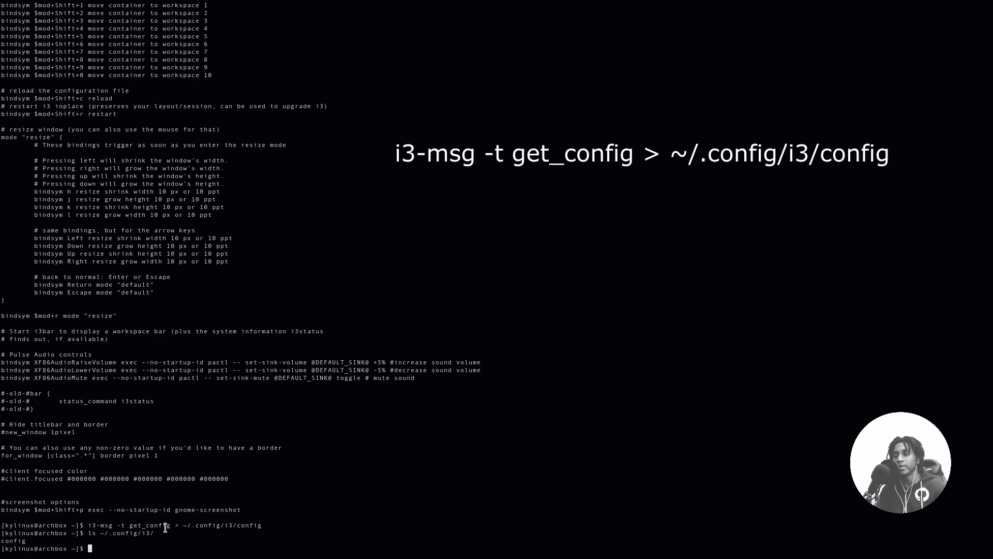
Print the saved file with cat config and scroll through its i3 settings.
{"action": "type", "text": "cat conf"}
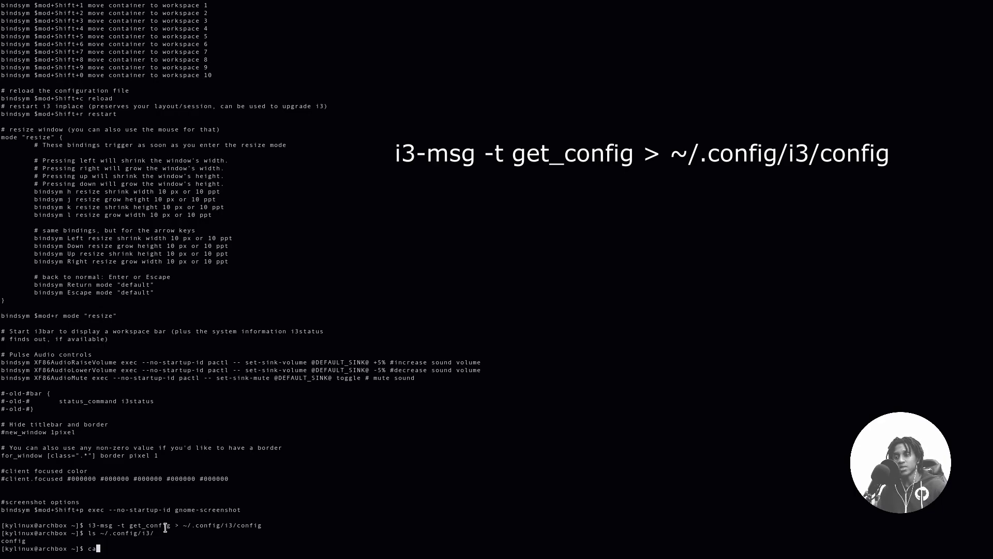
{"action": "type", "text": "ig"}
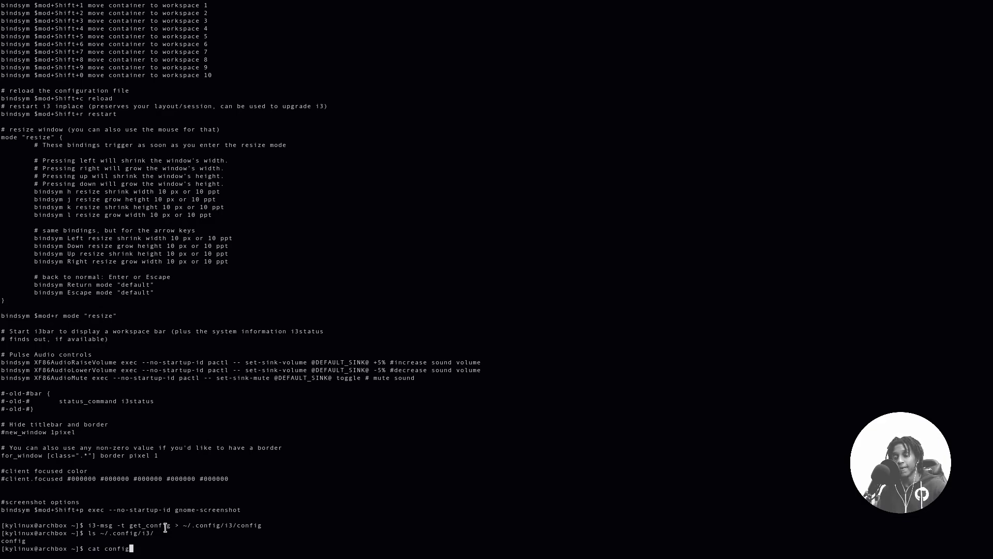
{"action": "key", "text": "Return"}
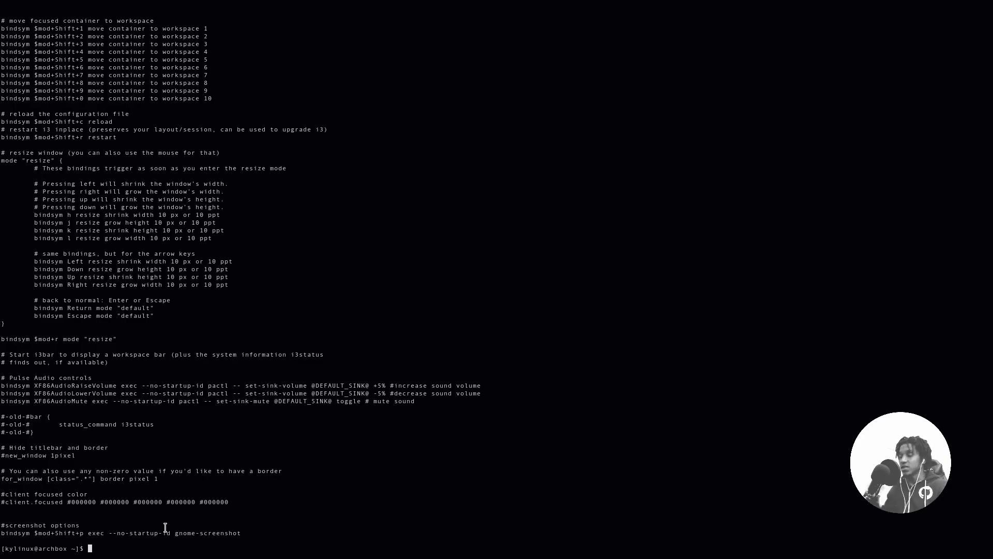
{"action": "scroll", "coordinate": [166, 382], "scroll_direction": "up", "scroll_amount": 20}
{"action": "scroll", "coordinate": [166, 383], "scroll_direction": "up", "scroll_amount": 12}
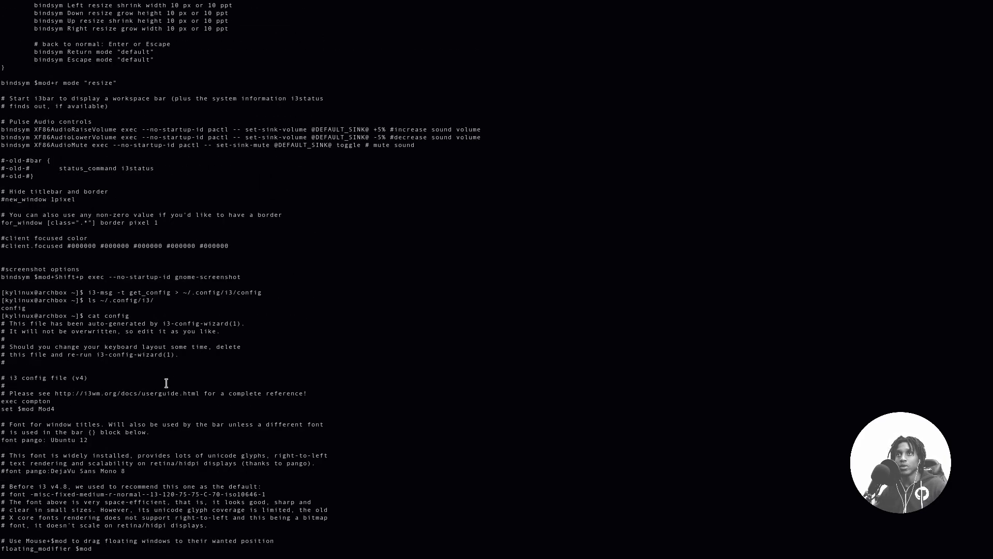
{"action": "scroll", "coordinate": [166, 382], "scroll_direction": "down", "scroll_amount": 20}
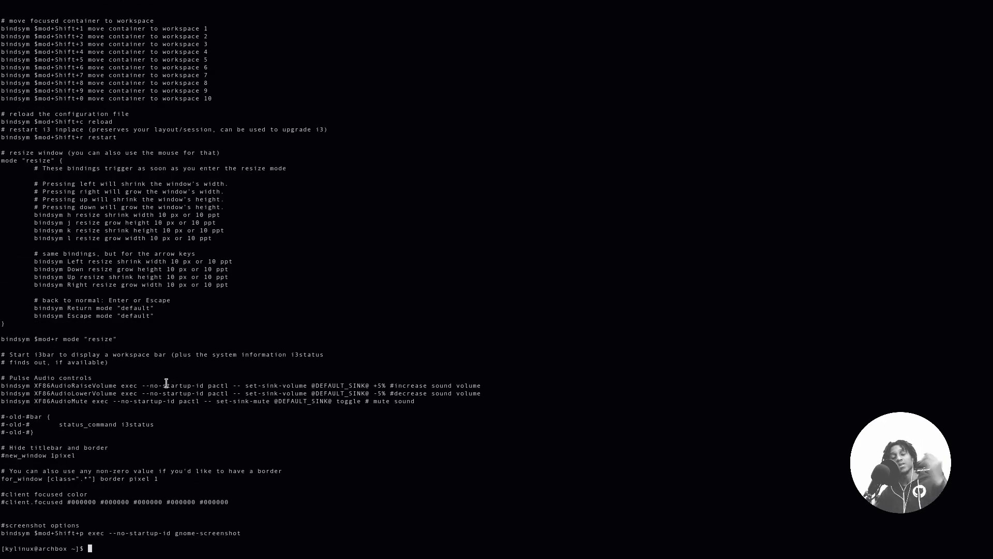